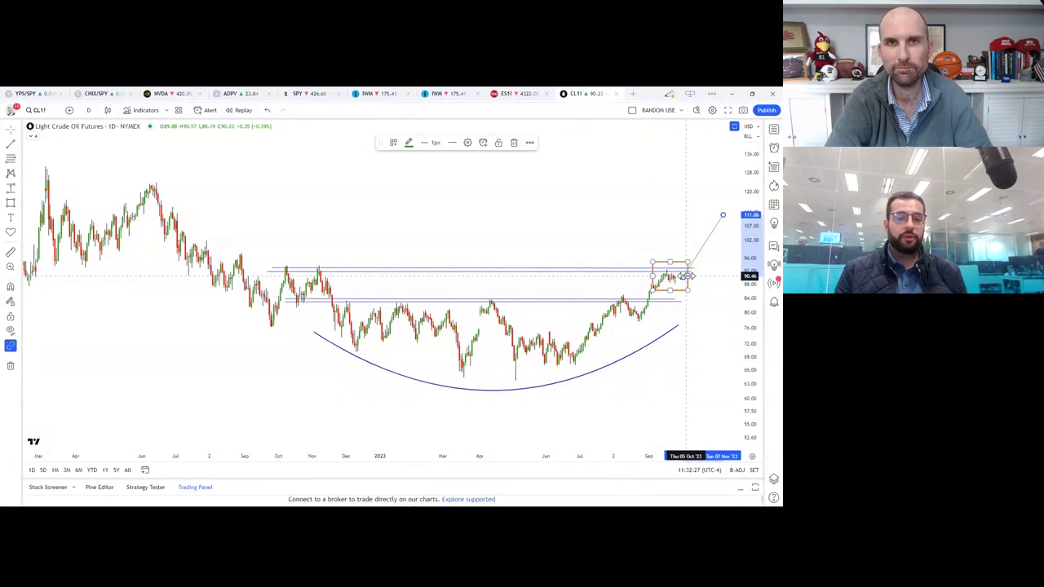
Replace CL1! with the EURUSD daily chart and delete the old black horizontal line
click(39, 110)
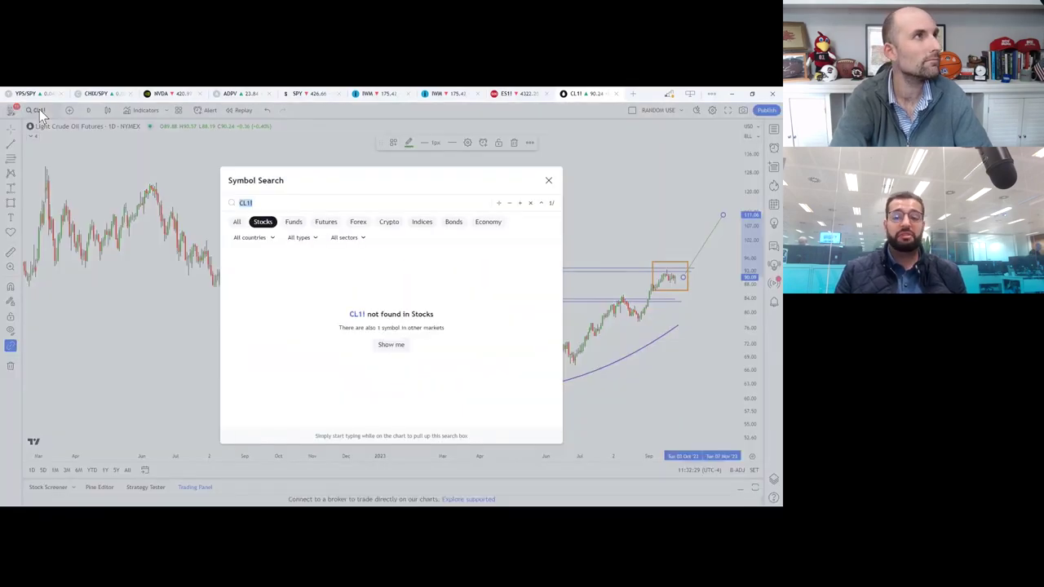
text(EURUSD)
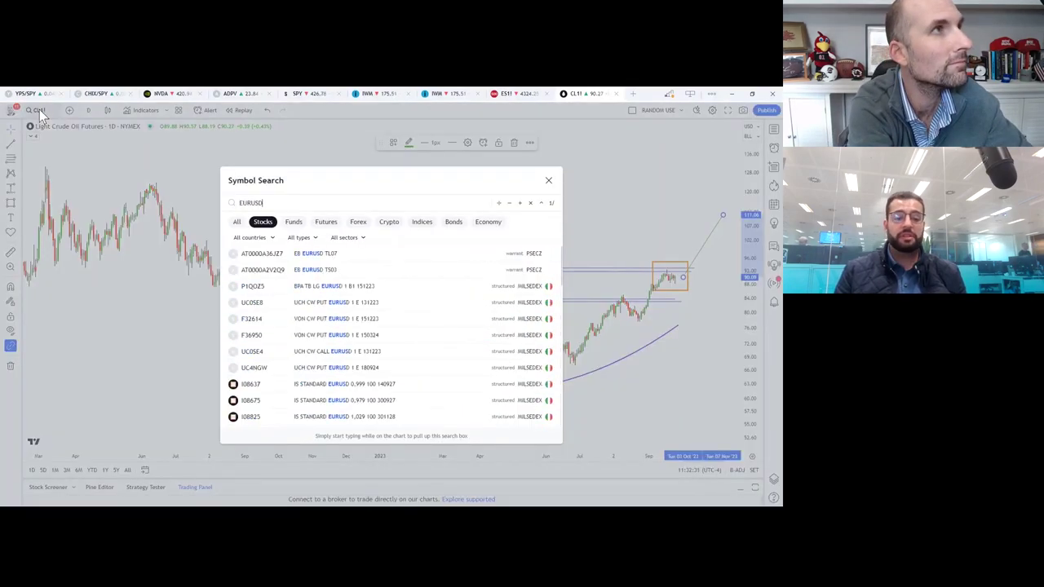
key(Return)
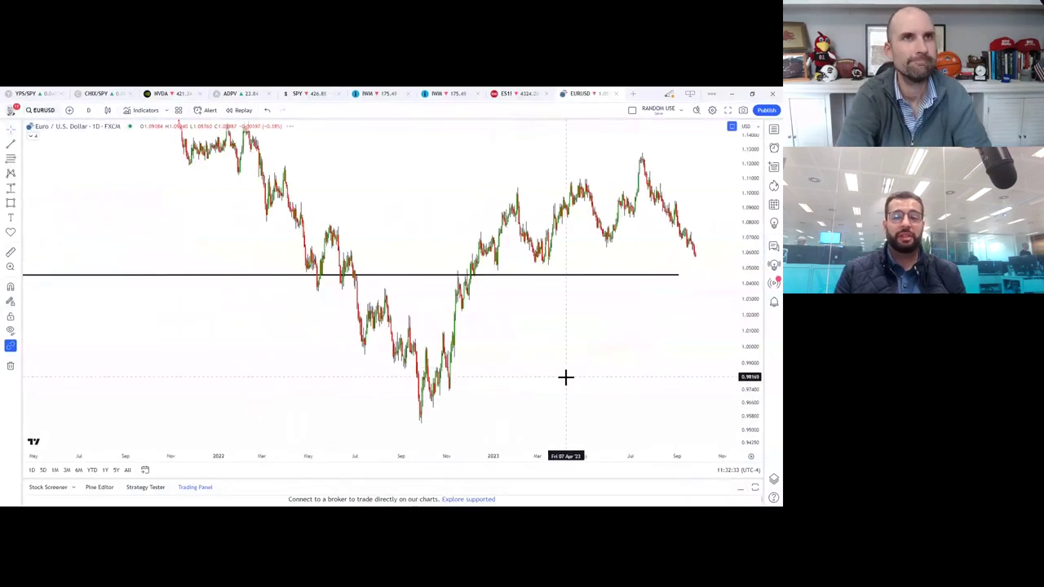
right_click(566, 377)
click(629, 465)
Rescale the price axis and draw a green line at the recent support level
scroll(643, 405, down, 3)
drag(754, 316, 722, 370)
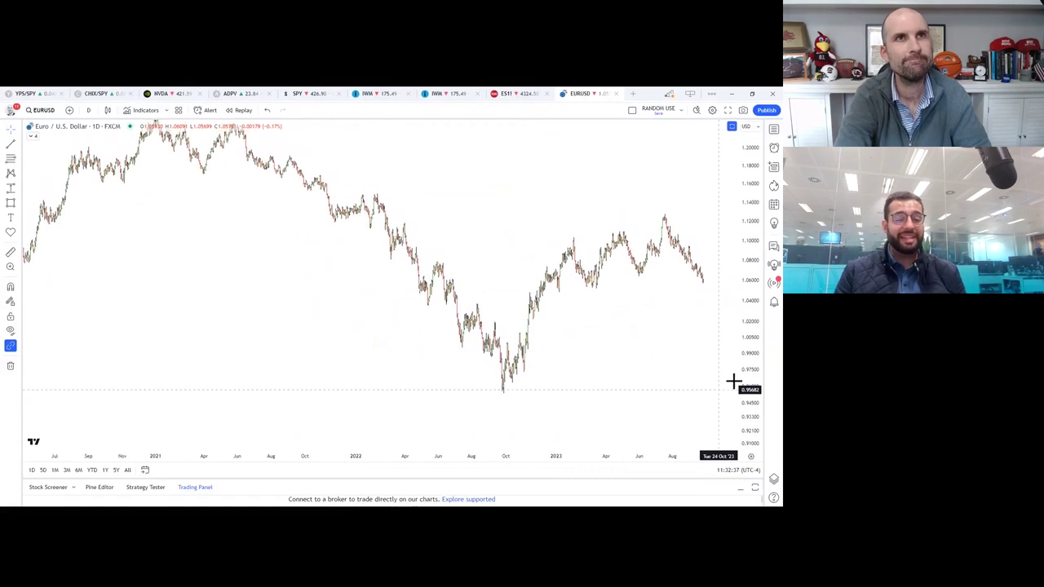
drag(730, 371, 711, 391)
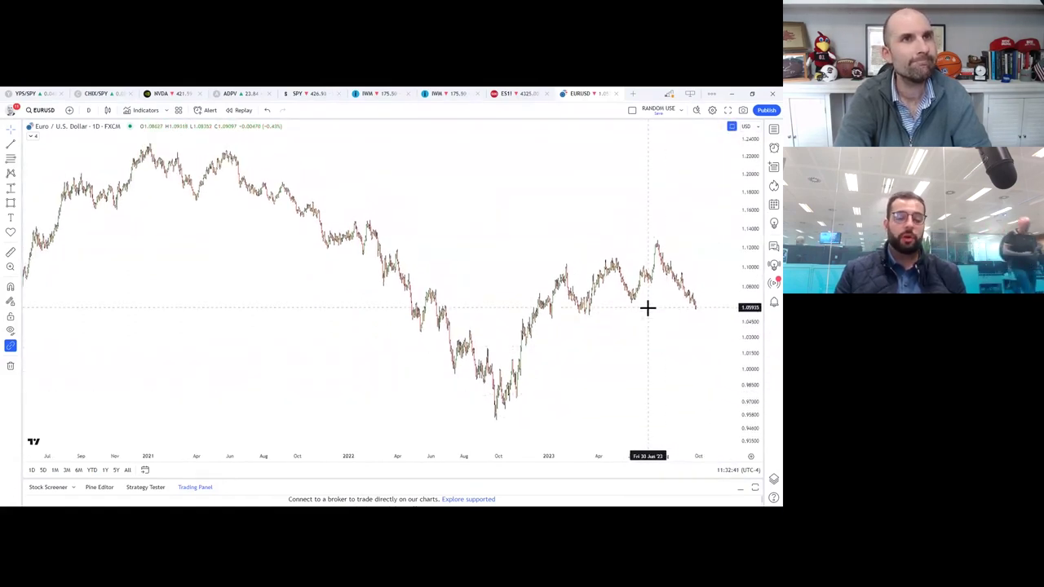
click(11, 175)
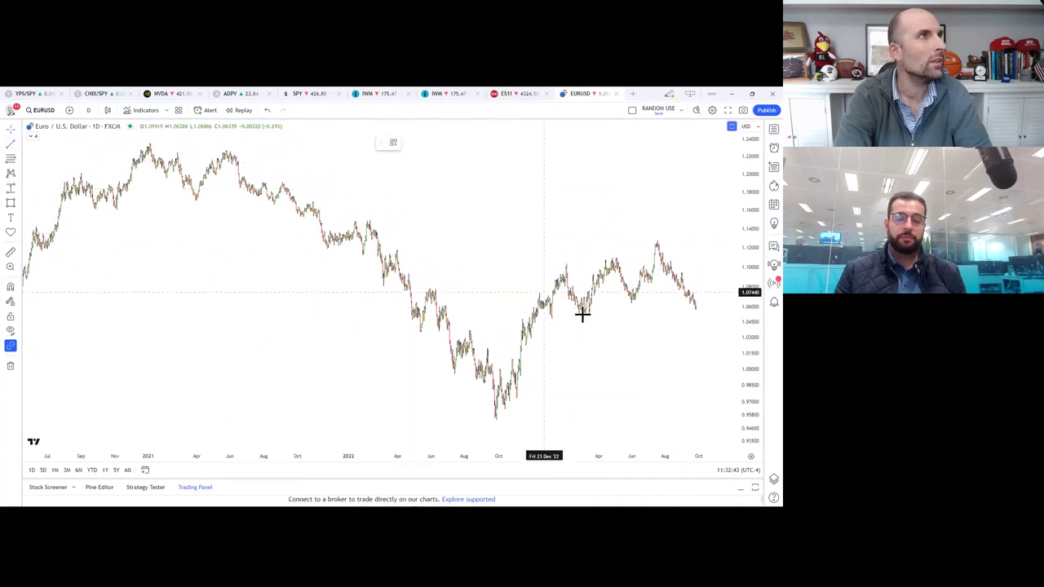
click(520, 311)
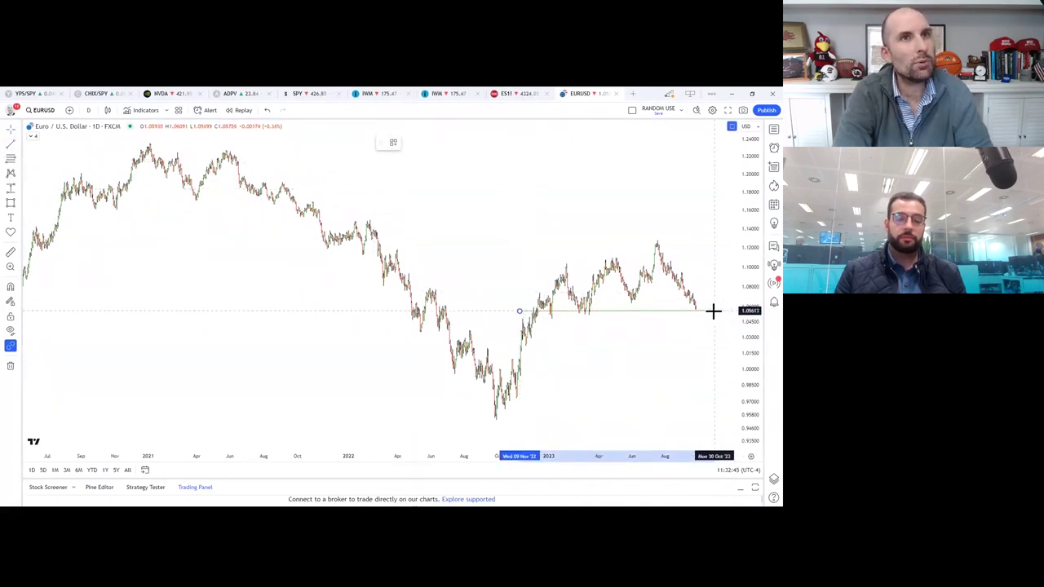
click(713, 311)
Draw horizontal lines at the 1.107 resistance and near 1.16 across 2020–2021
click(12, 149)
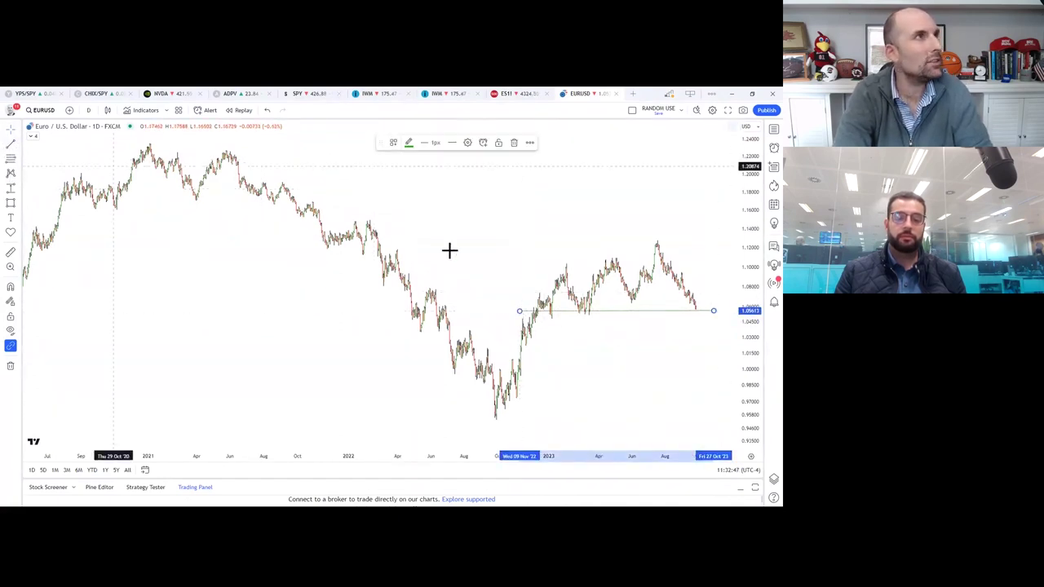
click(555, 258)
click(711, 259)
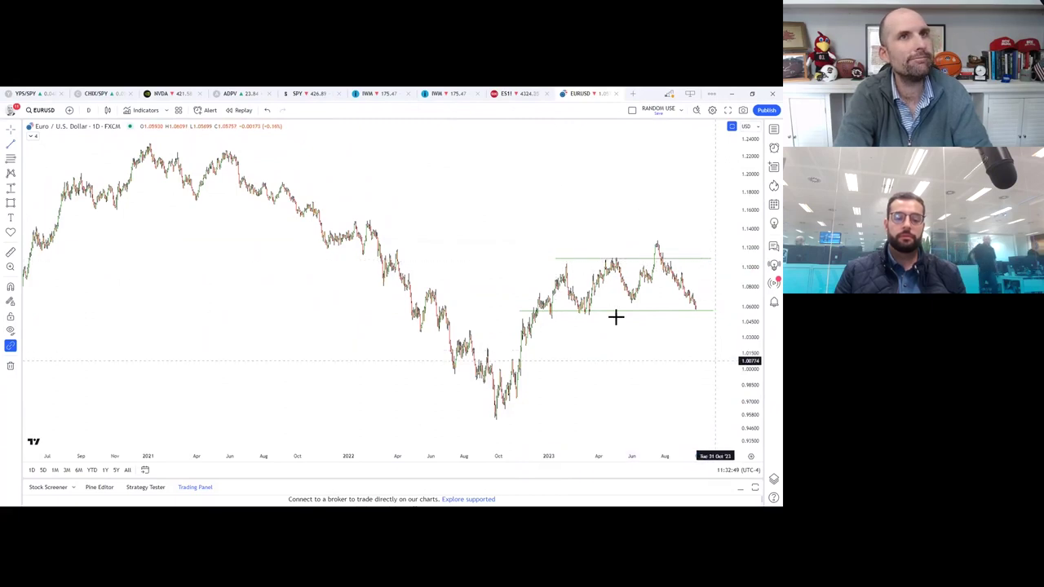
scroll(285, 237, down, 2)
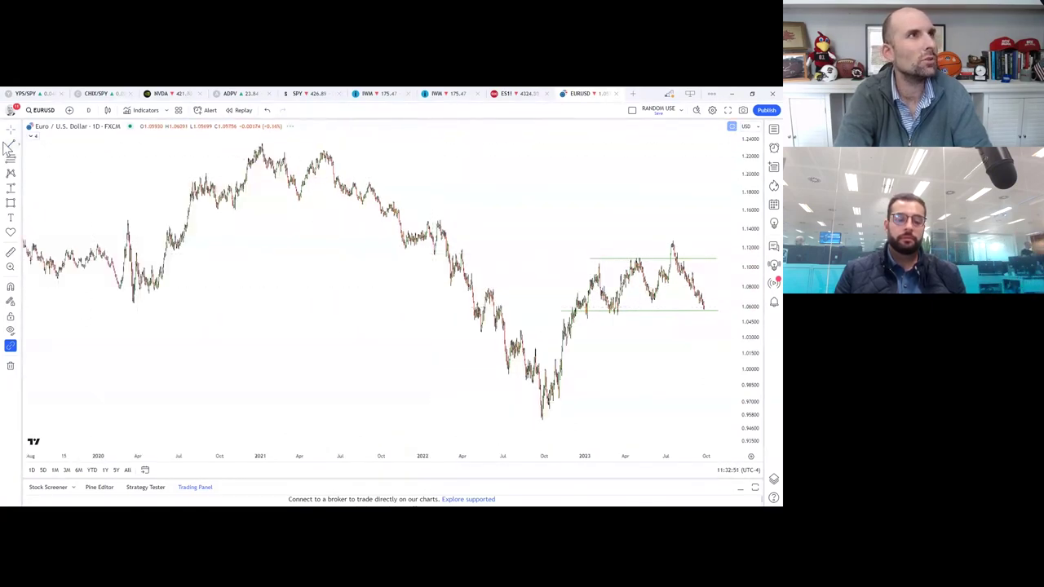
click(179, 206)
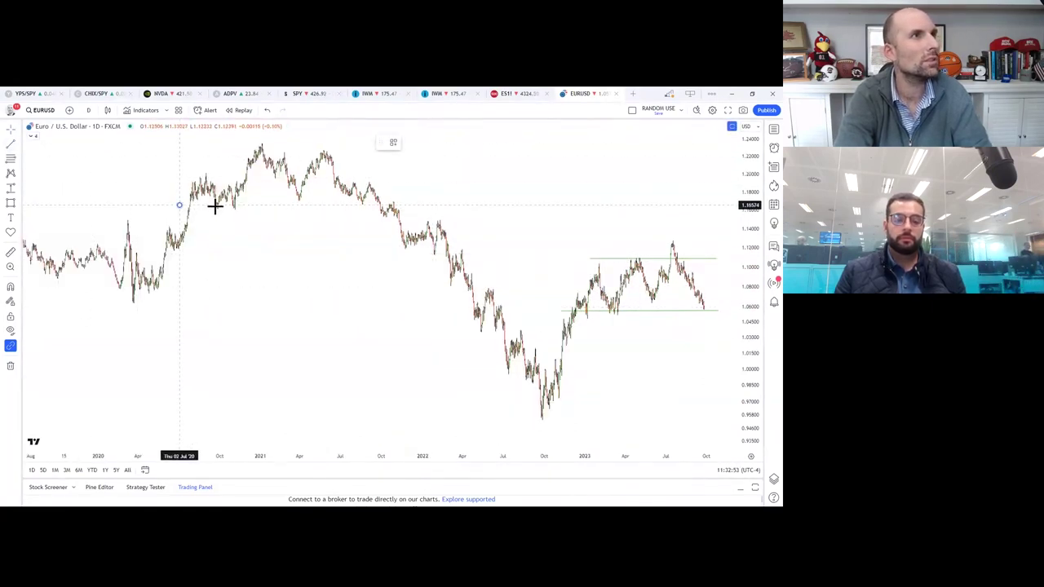
click(410, 205)
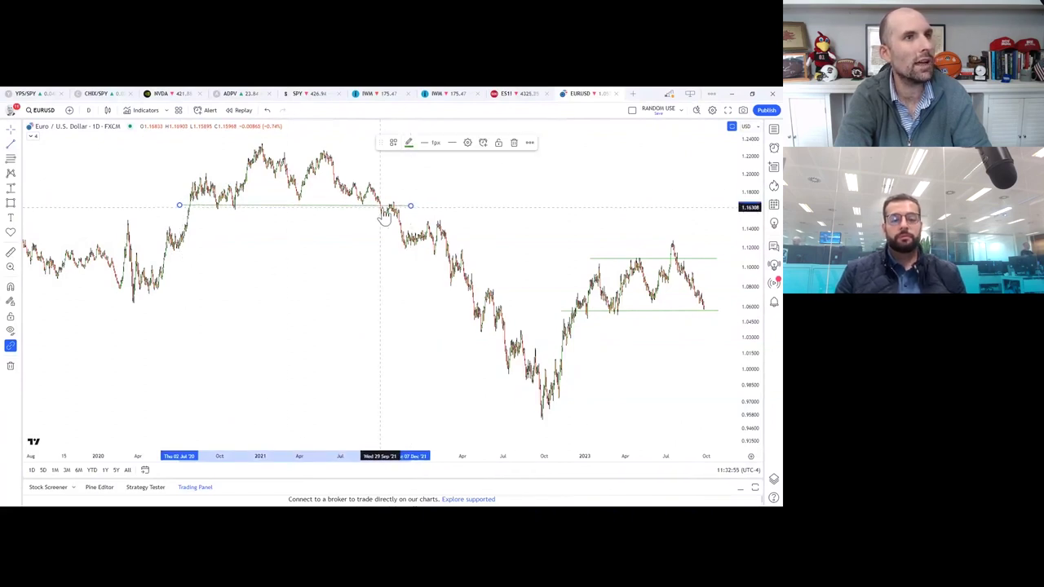
drag(543, 234, 512, 236)
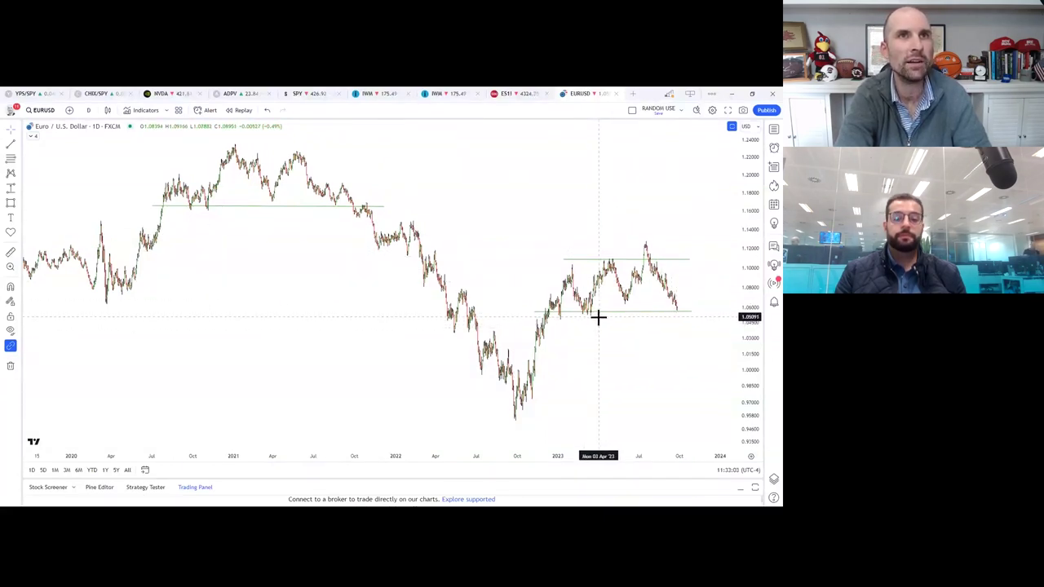
double_click(664, 338)
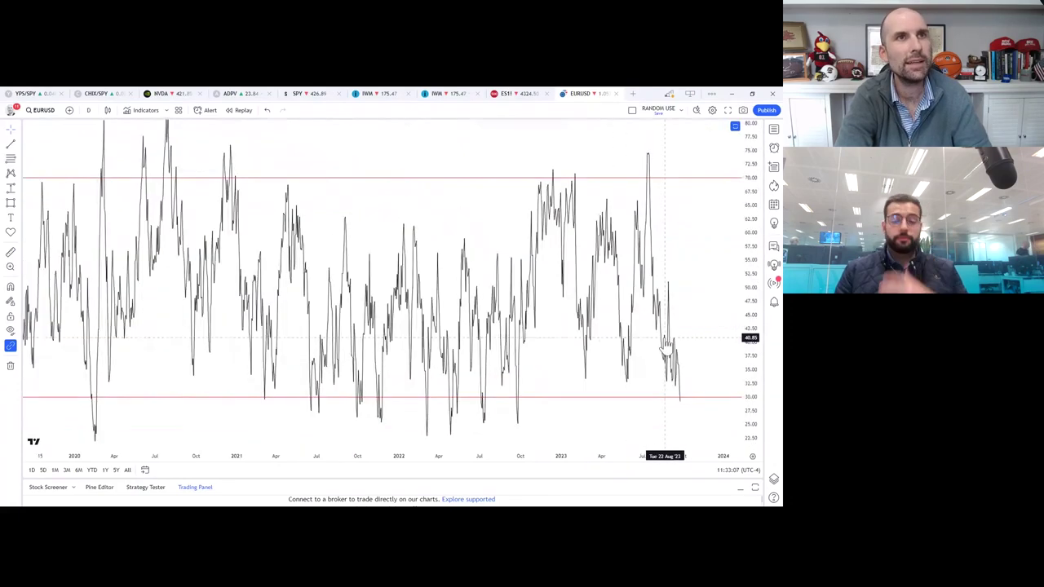
double_click(683, 308)
double_click(666, 245)
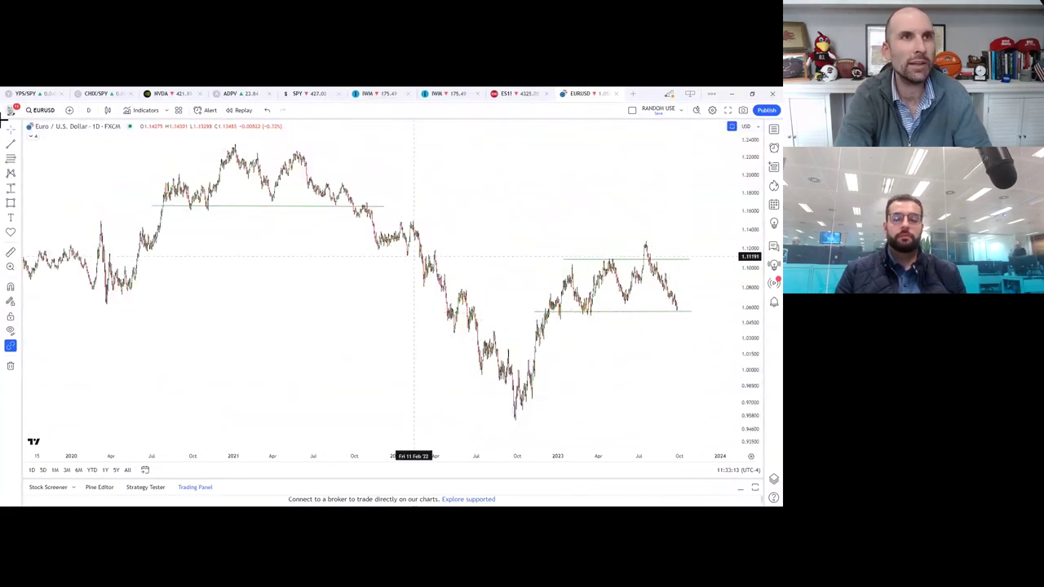
Draw a long horizontal line and raise it to about 1.039
click(468, 343)
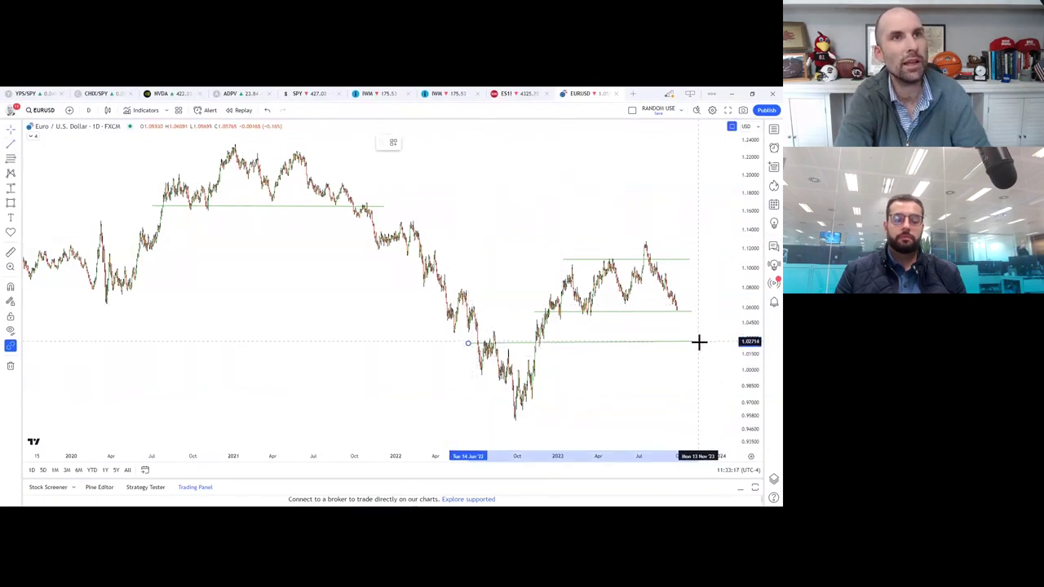
click(701, 343)
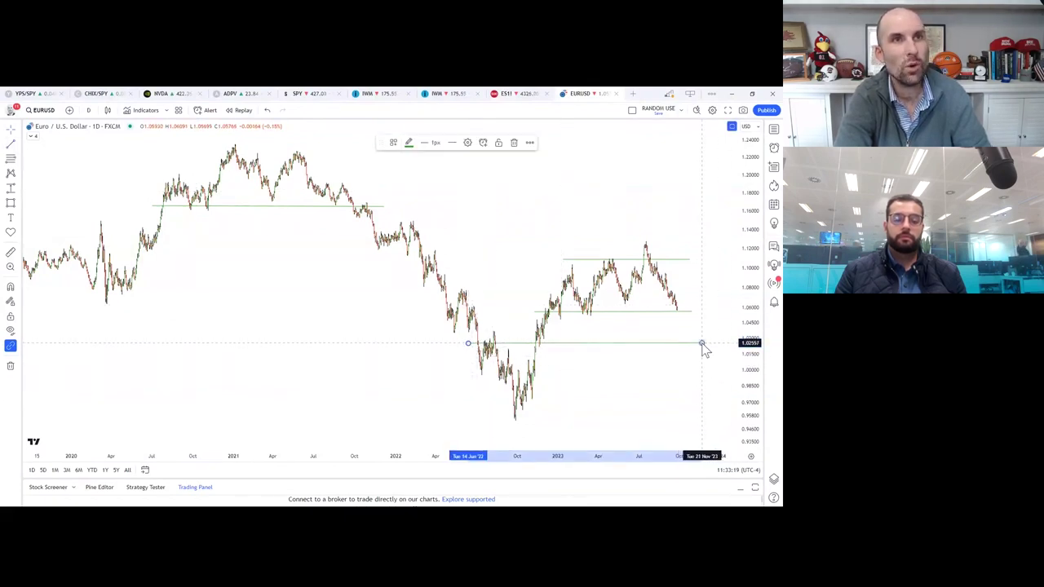
scroll(285, 305, down, 5)
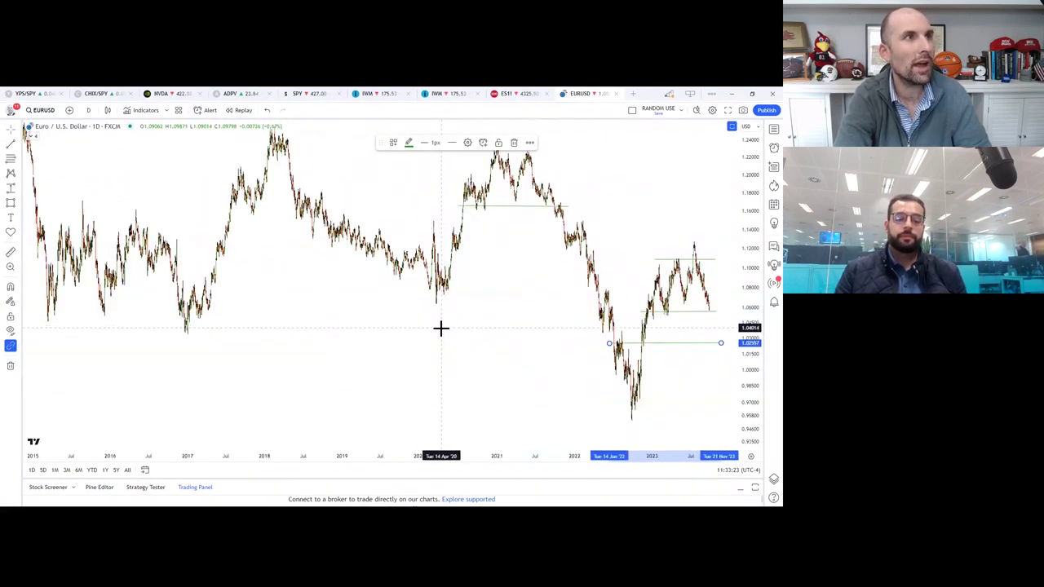
drag(664, 343, 170, 335)
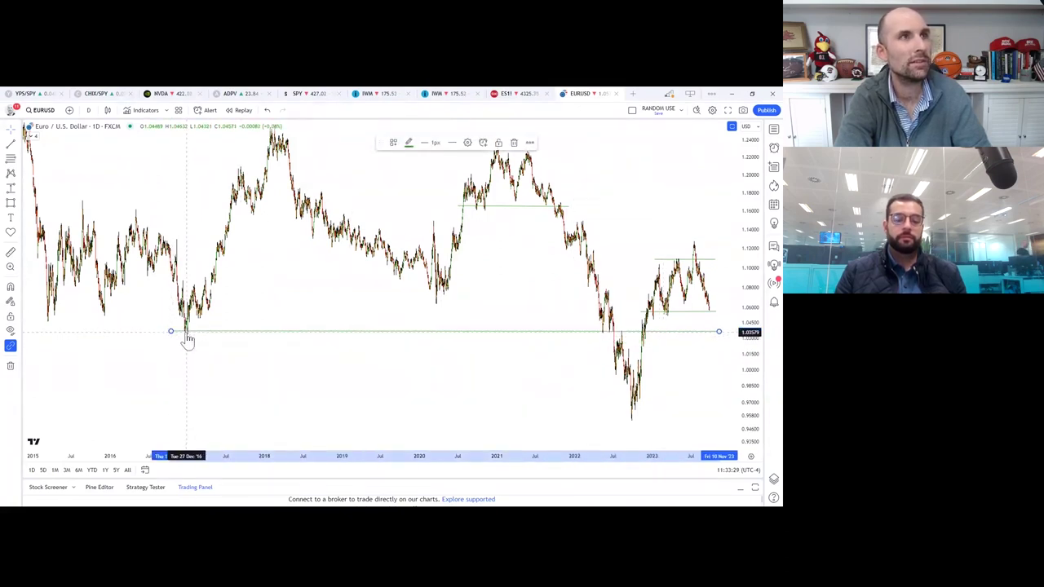
Draw a second long support line from the 2015 low and reframe the chart
scroll(204, 326, down, 3)
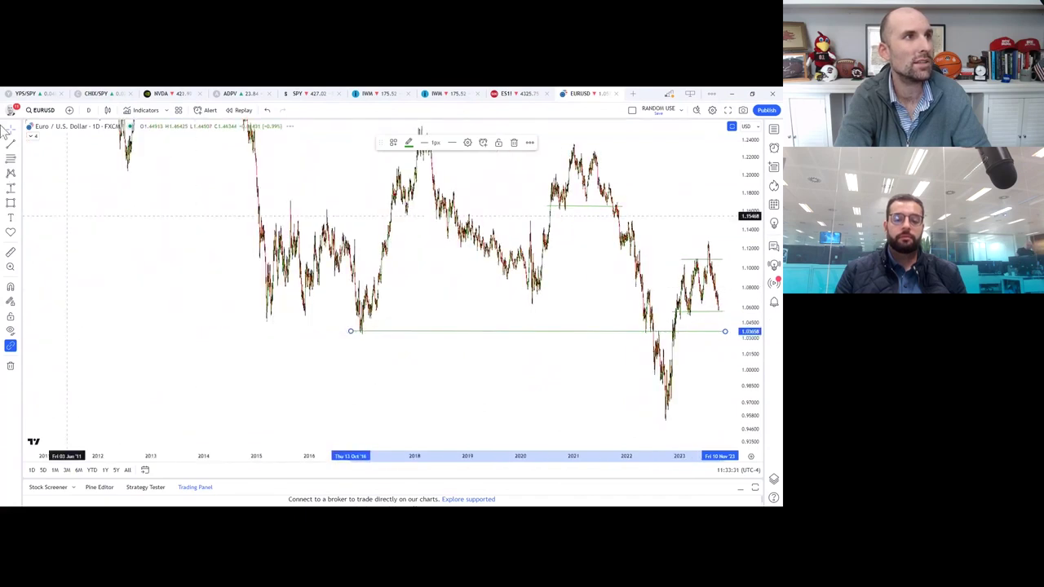
click(248, 318)
mouse_move(256, 316)
mouse_down()
mouse_move(779, 314)
mouse_move(729, 319)
mouse_up()
scroll(726, 370, up, 3)
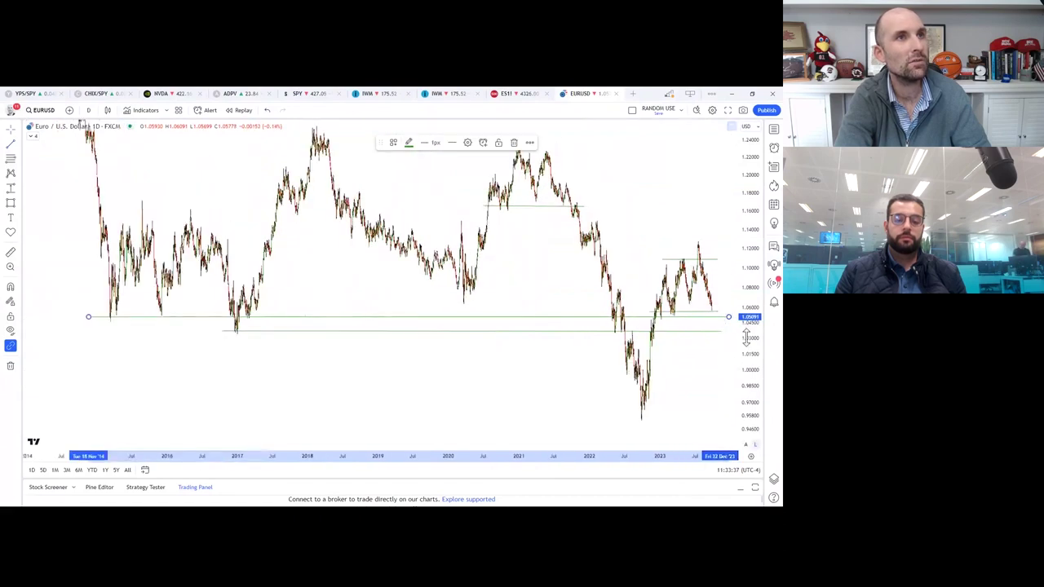
drag(713, 380, 716, 399)
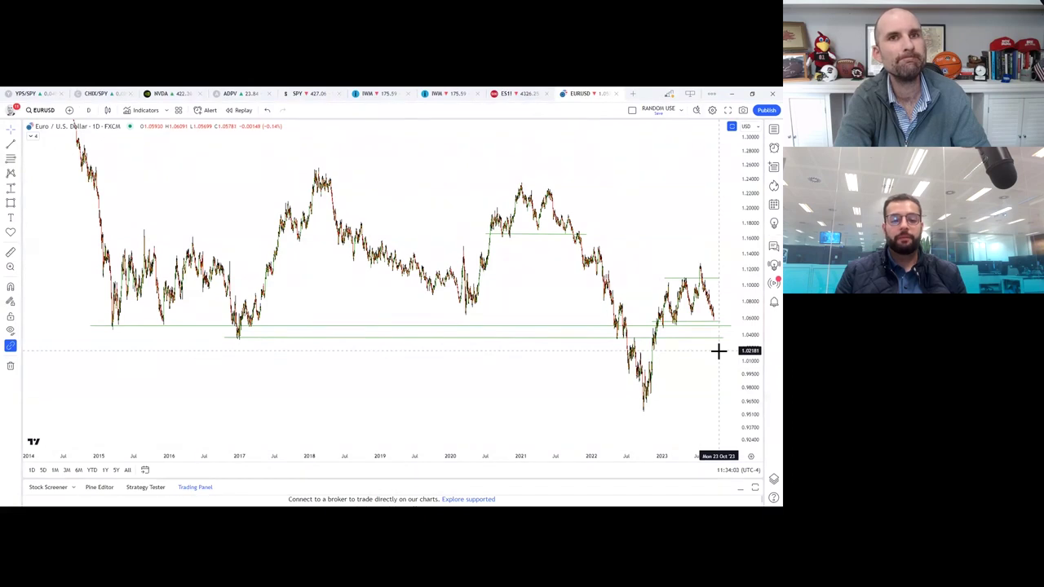
Load the GBPUSD daily chart in place of EURUSD via symbol search
drag(719, 355, 721, 368)
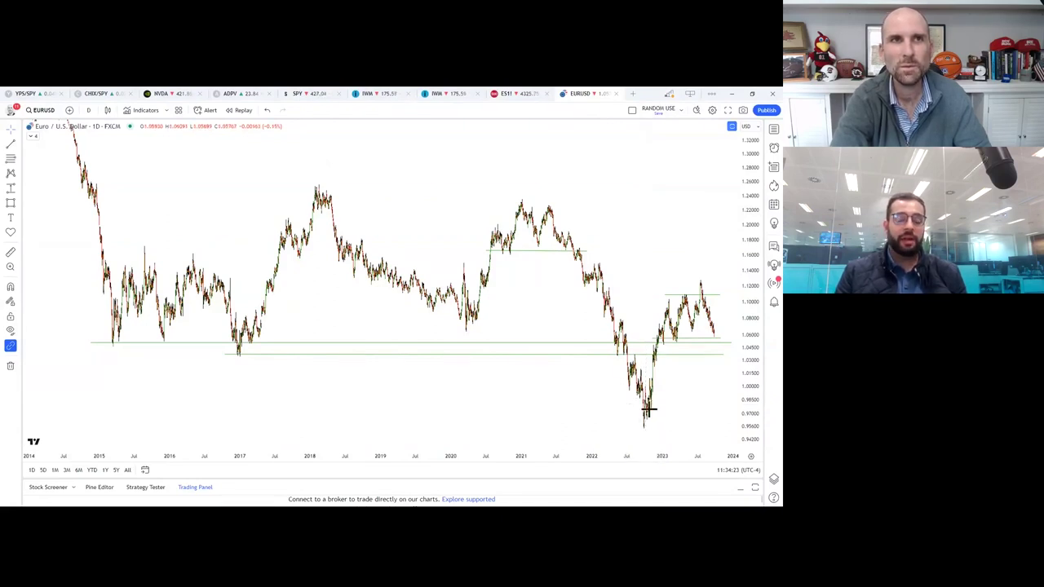
click(47, 114)
text(GBPUSD)
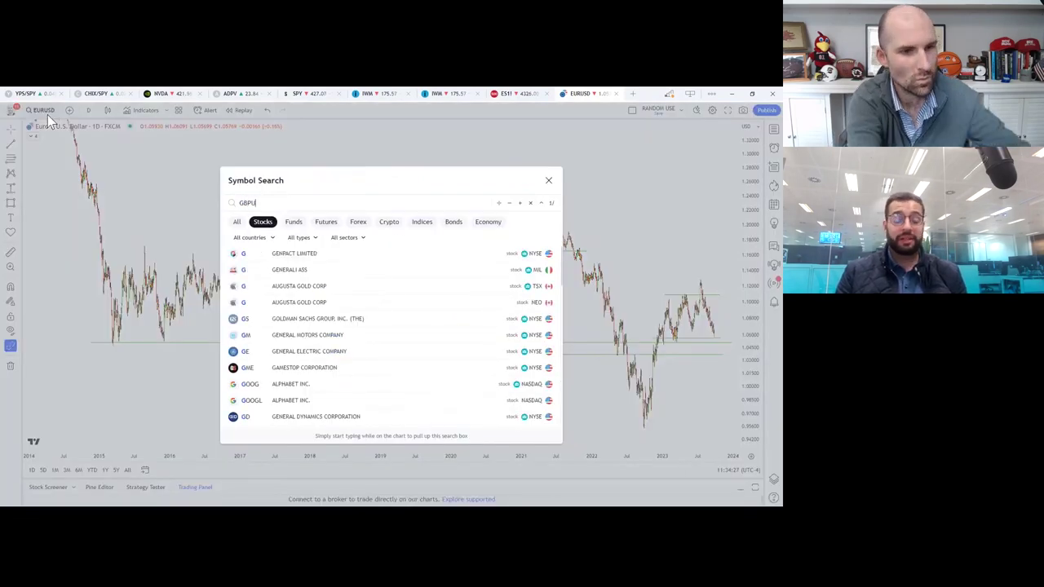
key(Return)
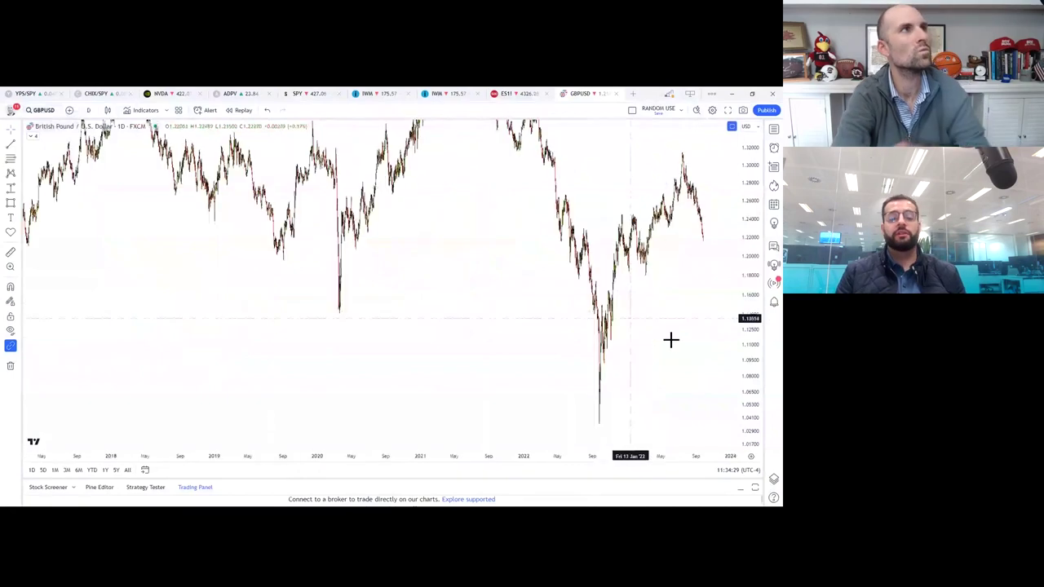
right_click(671, 340)
click(652, 305)
scroll(651, 305, down, 5)
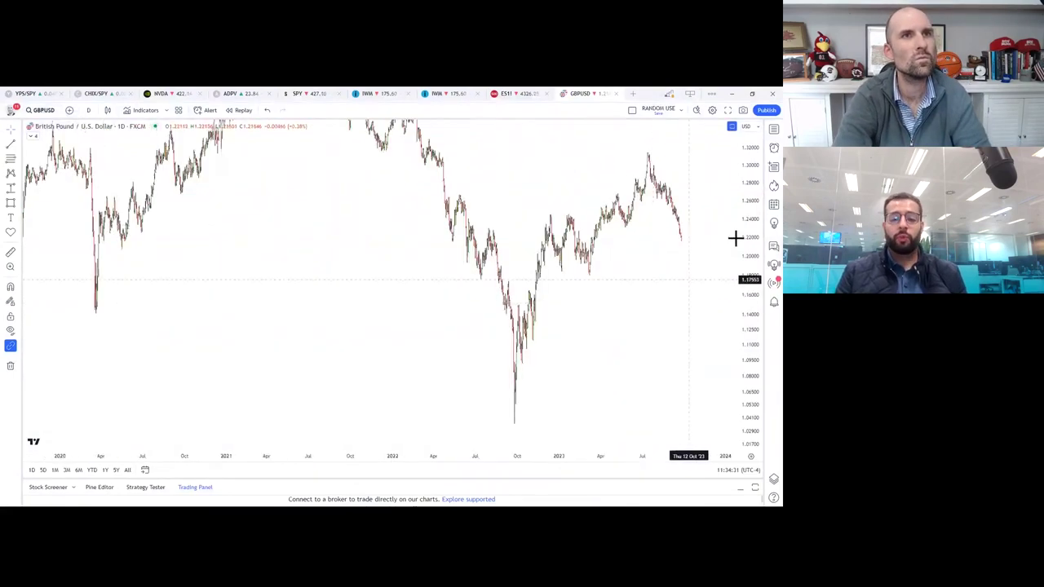
Draw a long support line from the 2016 low near 1.20 to the latest candles
drag(685, 361, 676, 405)
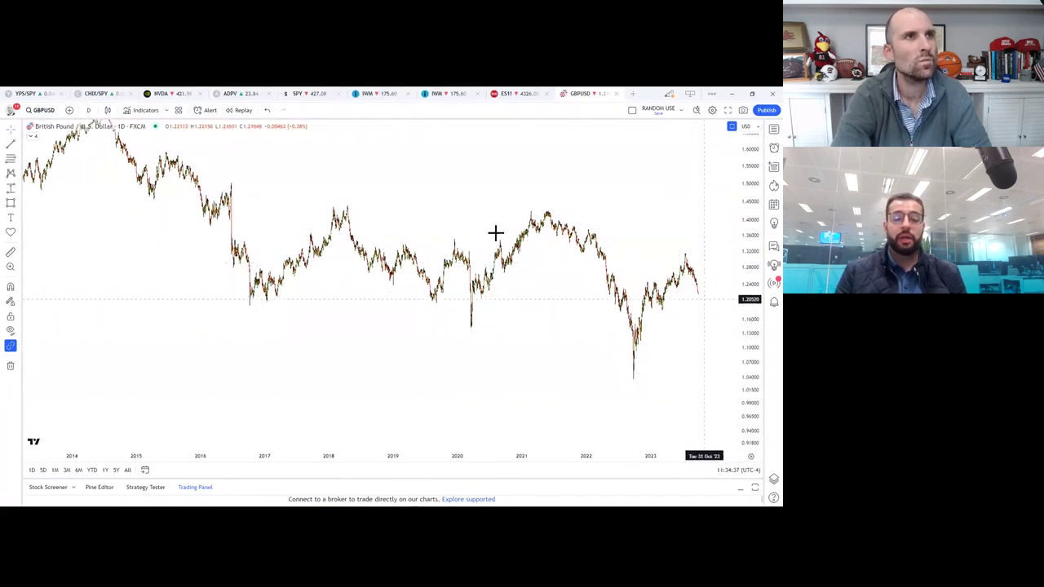
click(237, 300)
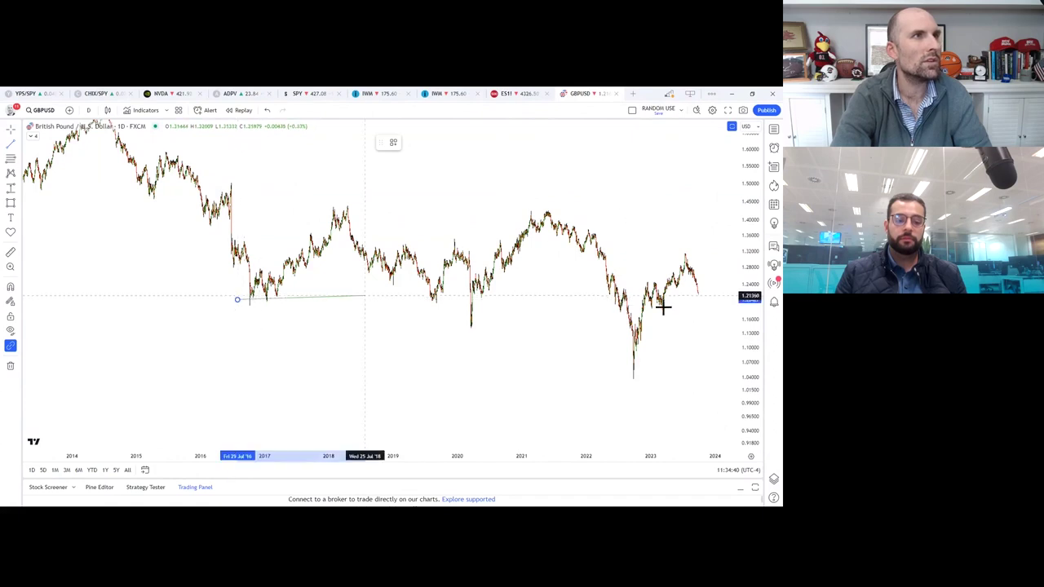
click(715, 299)
Add two short level lines near 1.23 and anchor a trendline at the 2022 low
mouse_move(707, 313)
mouse_down()
mouse_move(694, 327)
mouse_move(694, 309)
mouse_up()
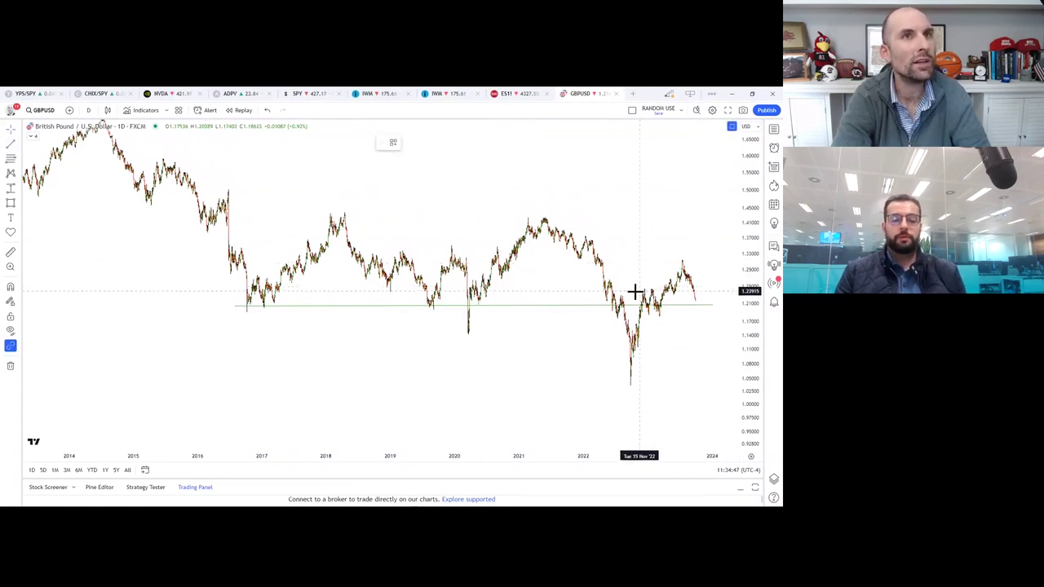
click(590, 291)
click(710, 291)
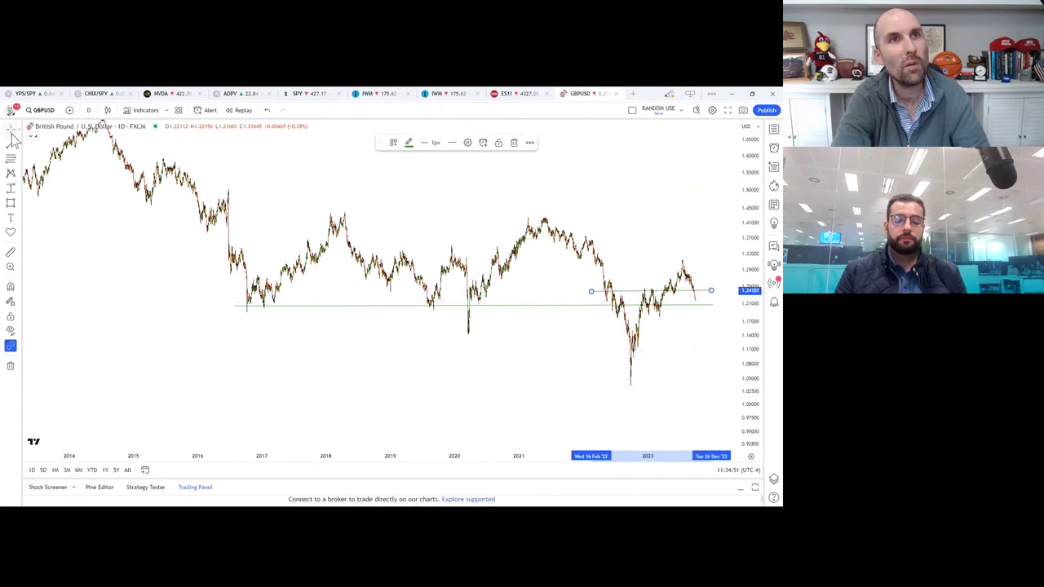
click(599, 299)
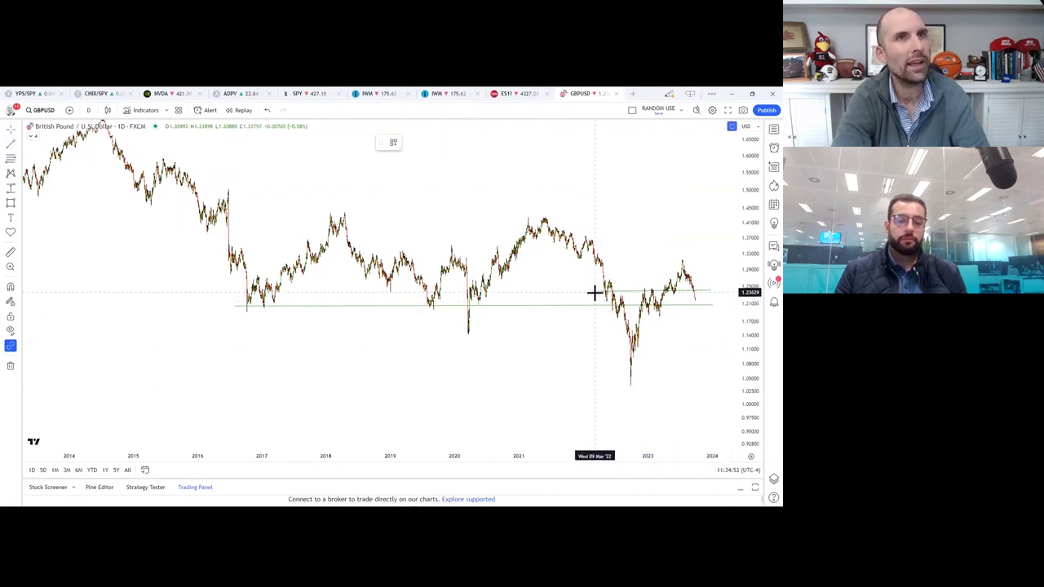
click(595, 293)
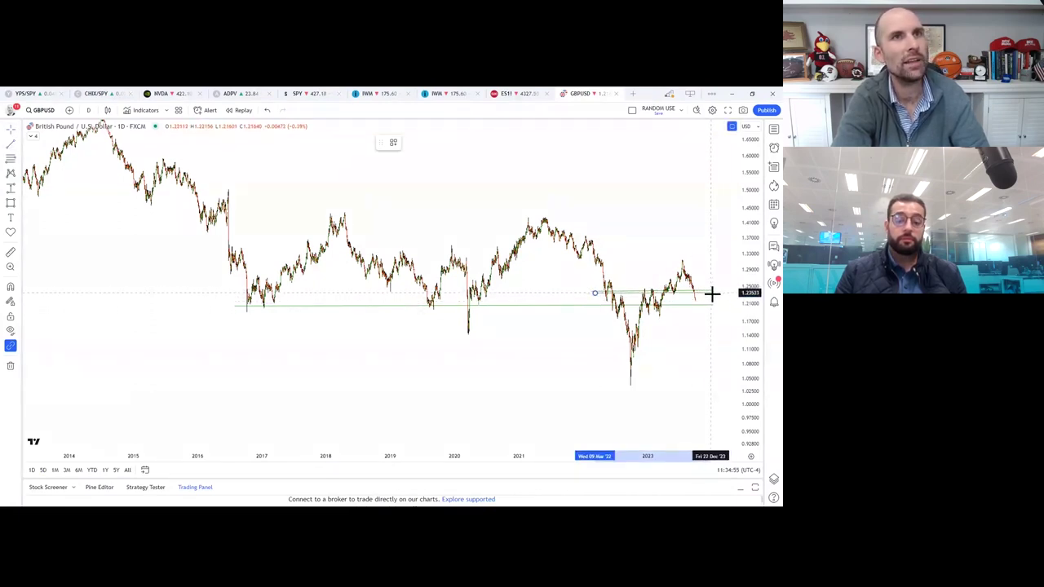
click(711, 293)
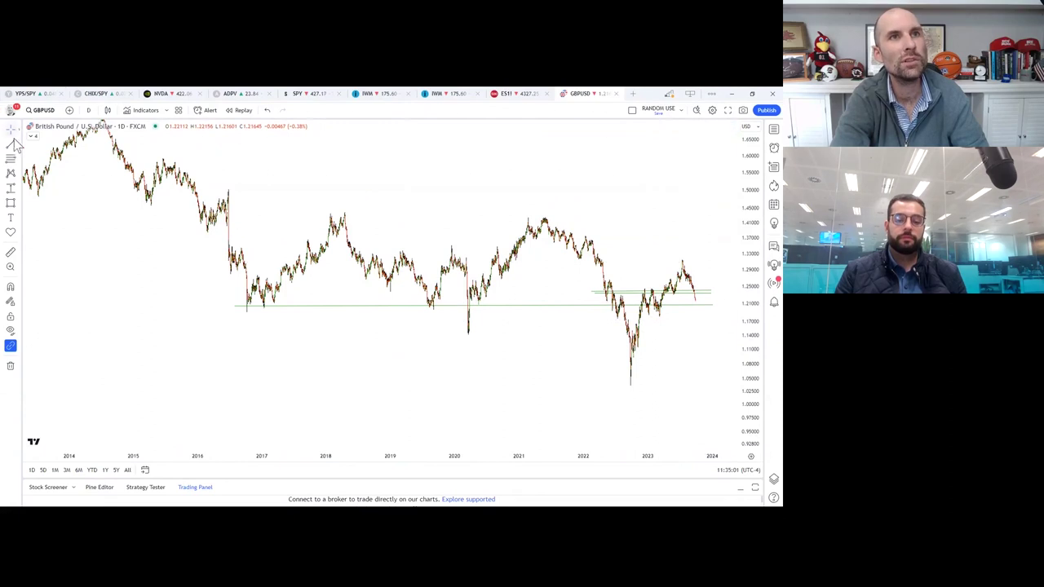
click(628, 378)
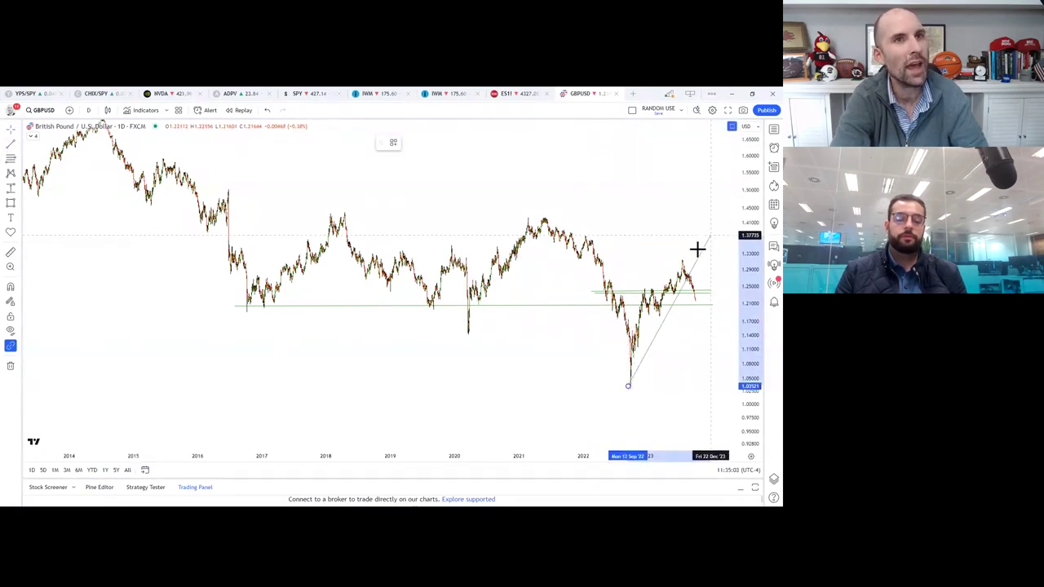
Finish the trendline from the late-2022 low near 1.04 up through the 2023 highs
click(690, 261)
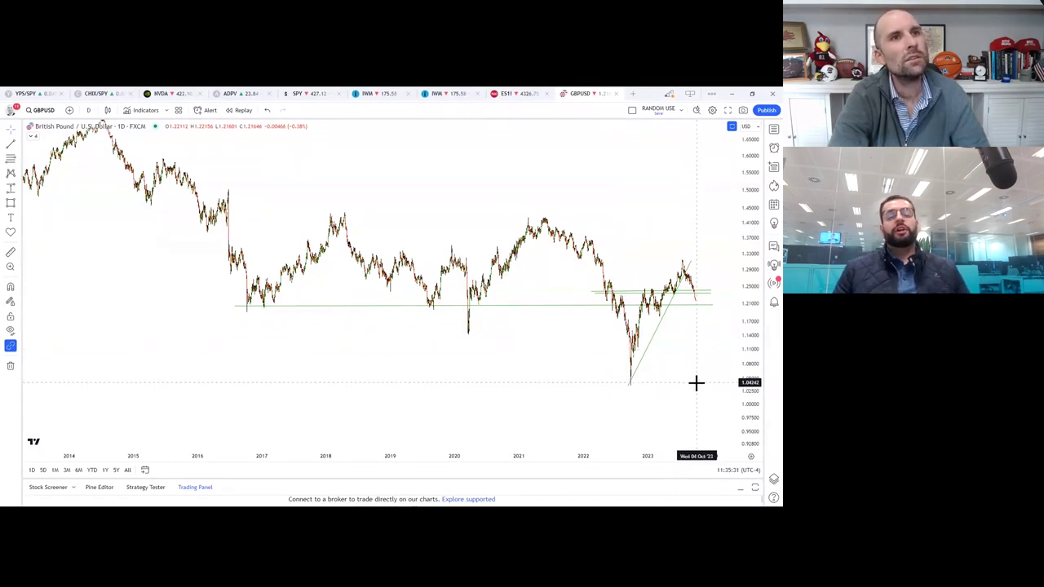
Load the USDJPY daily chart via symbol search
click(39, 114)
text(U)
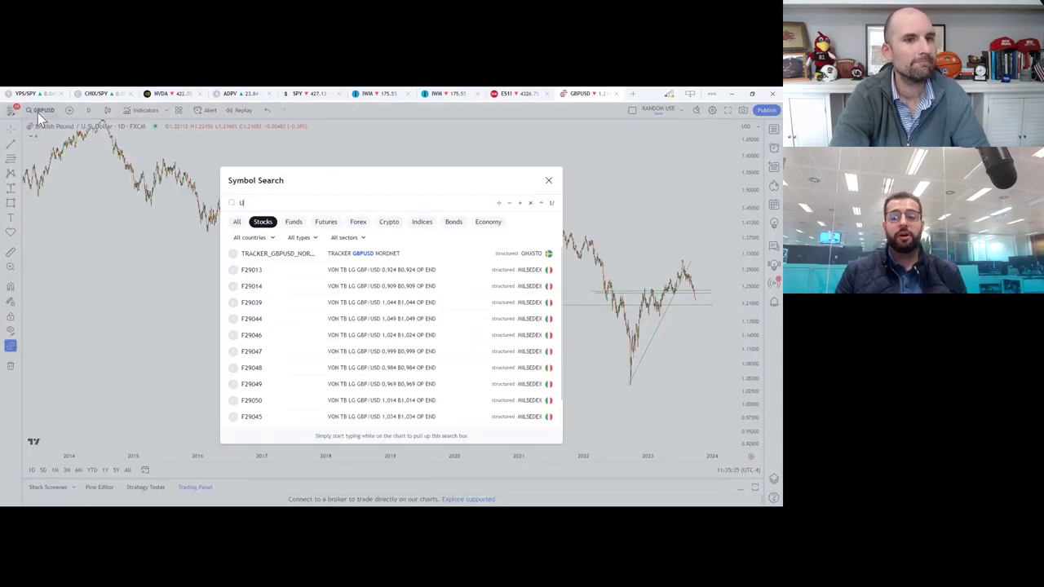
text(SDJPY)
key(Return)
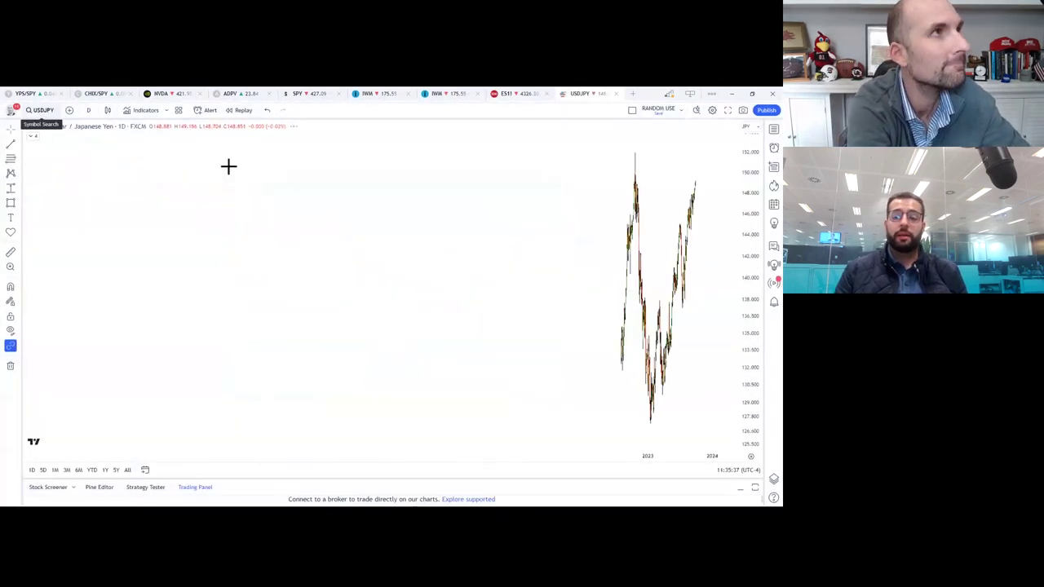
right_click(721, 365)
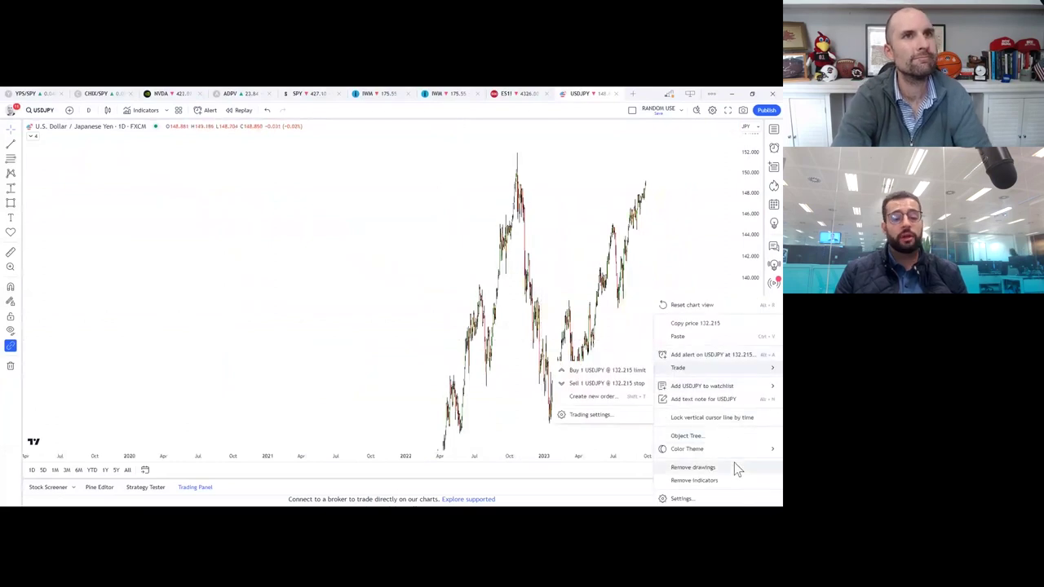
click(734, 467)
Rescale the price axis and pan to frame USDJPY from 2020 to the present
drag(745, 383, 745, 422)
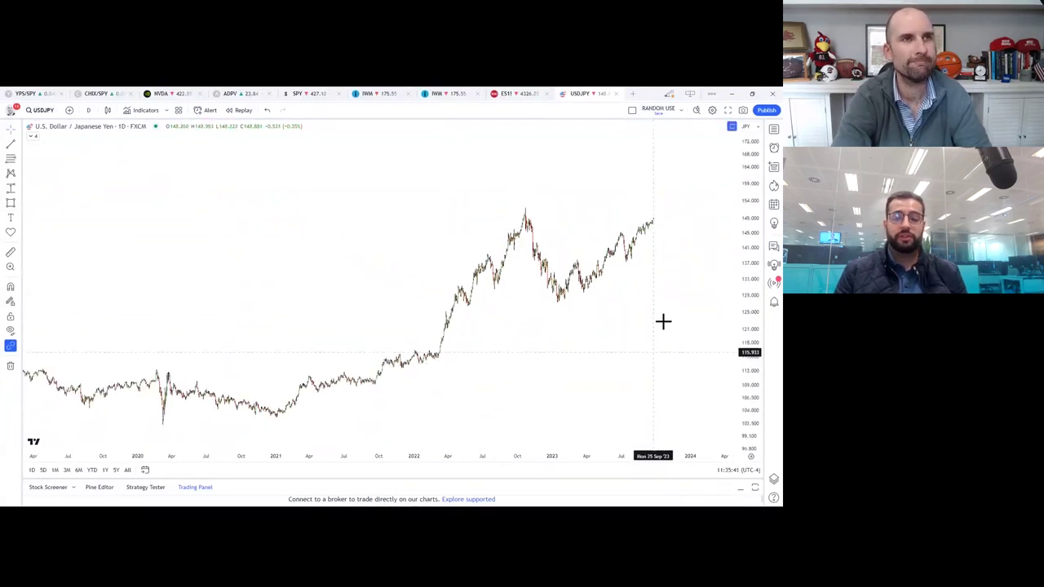
drag(748, 314, 748, 332)
scroll(585, 356, up, 3)
drag(585, 356, 660, 361)
drag(738, 372, 741, 391)
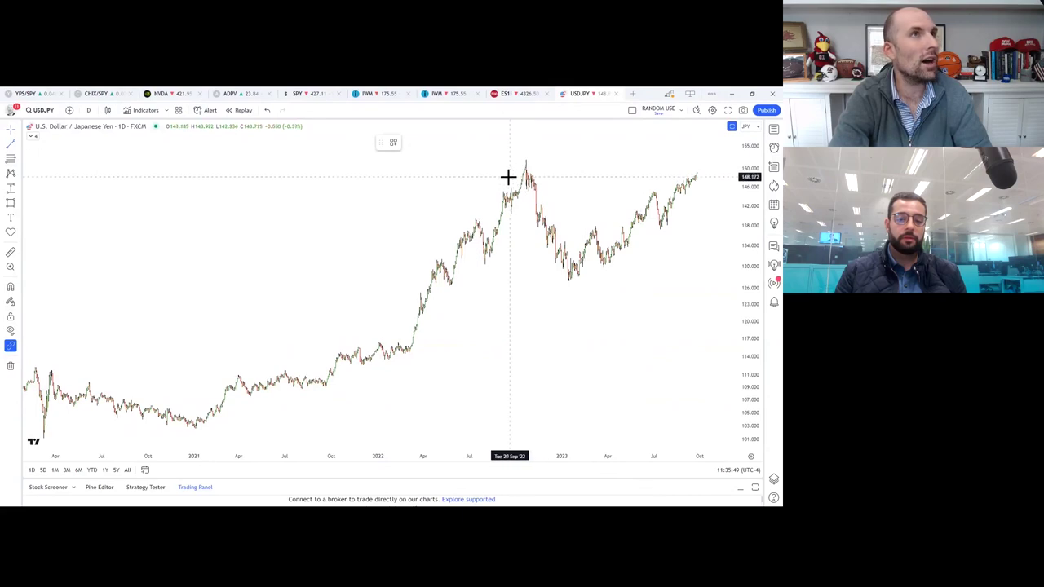
Draw resistance lines near 148 and 150 from the 2022 peak to the latest candles
click(708, 180)
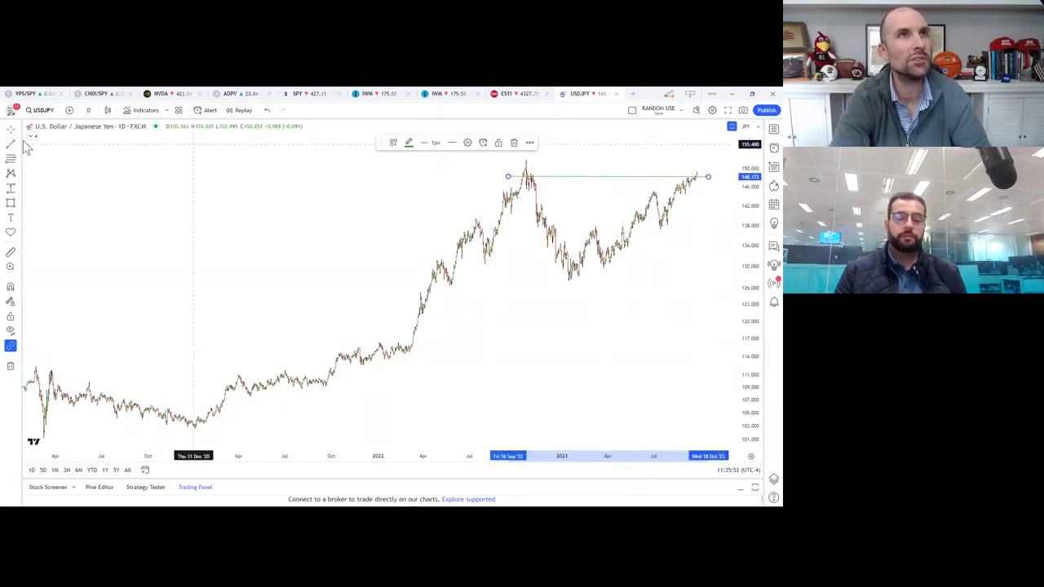
click(488, 170)
click(490, 169)
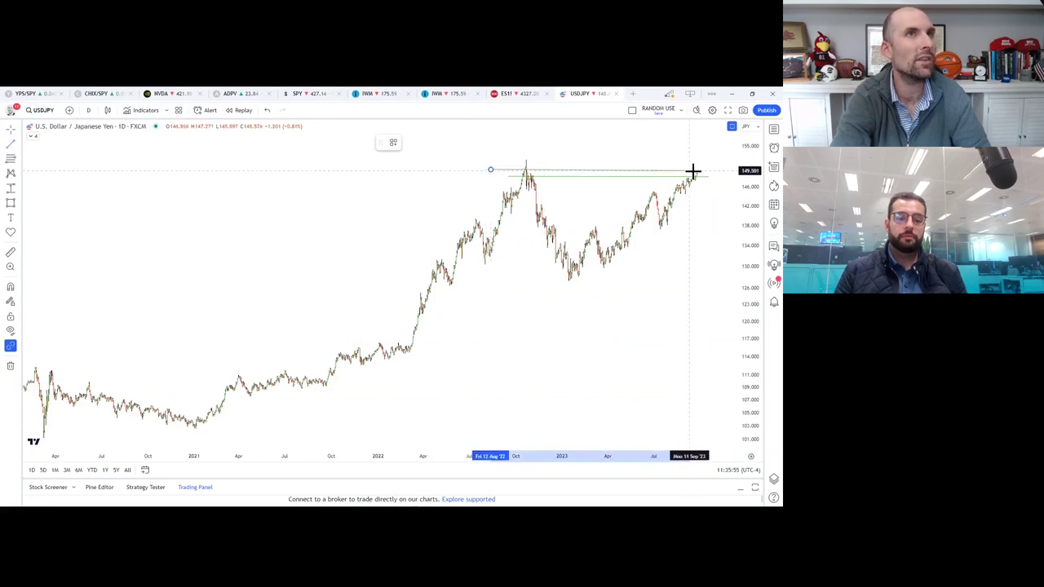
click(708, 169)
Rescale the view and draw a target rectangle spanning 145–150 around the latest candles
scroll(687, 334, down, 5)
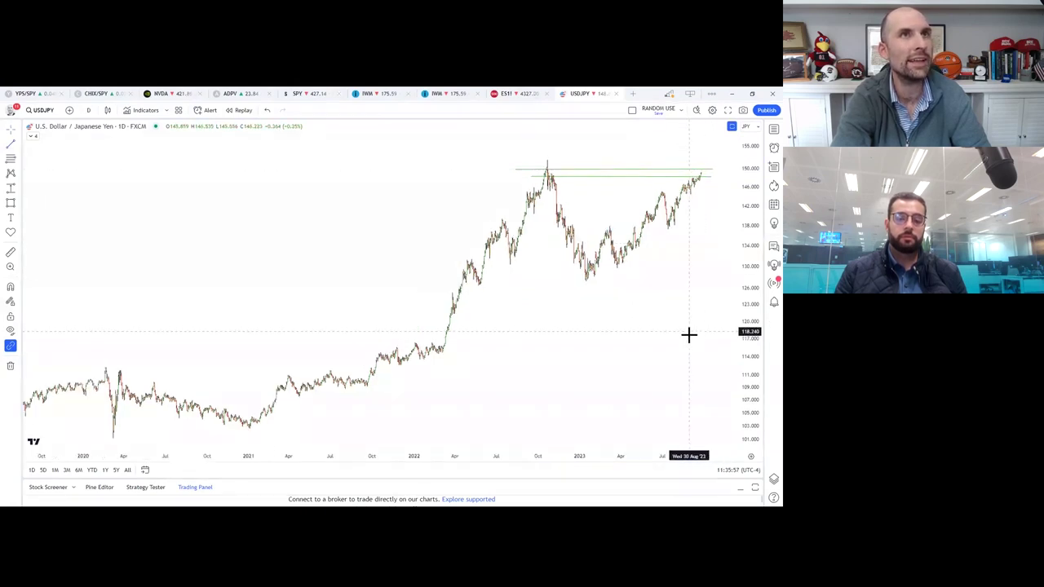
scroll(654, 375, down, 5)
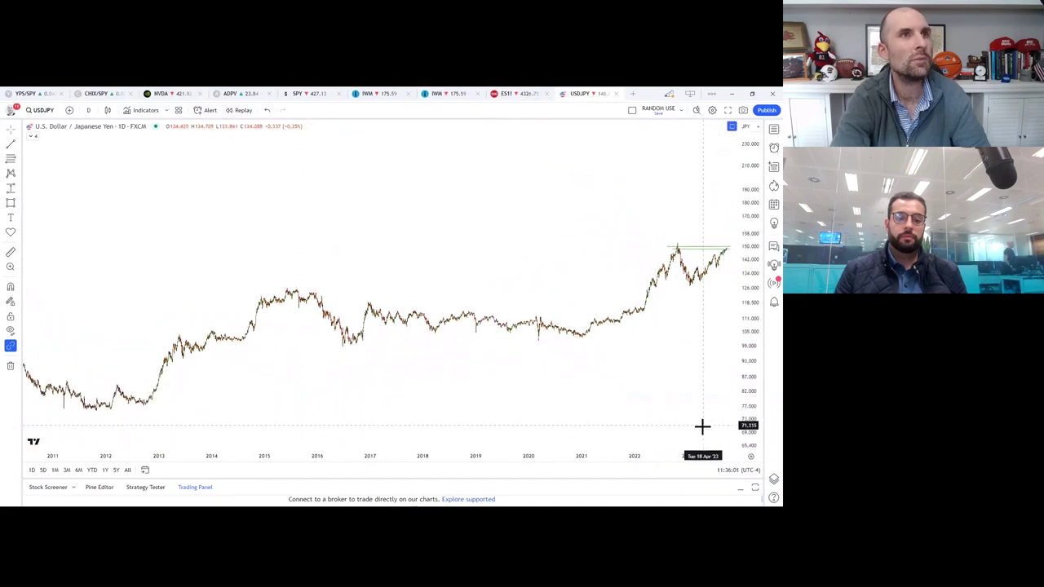
drag(745, 412, 740, 341)
scroll(729, 370, up, 4)
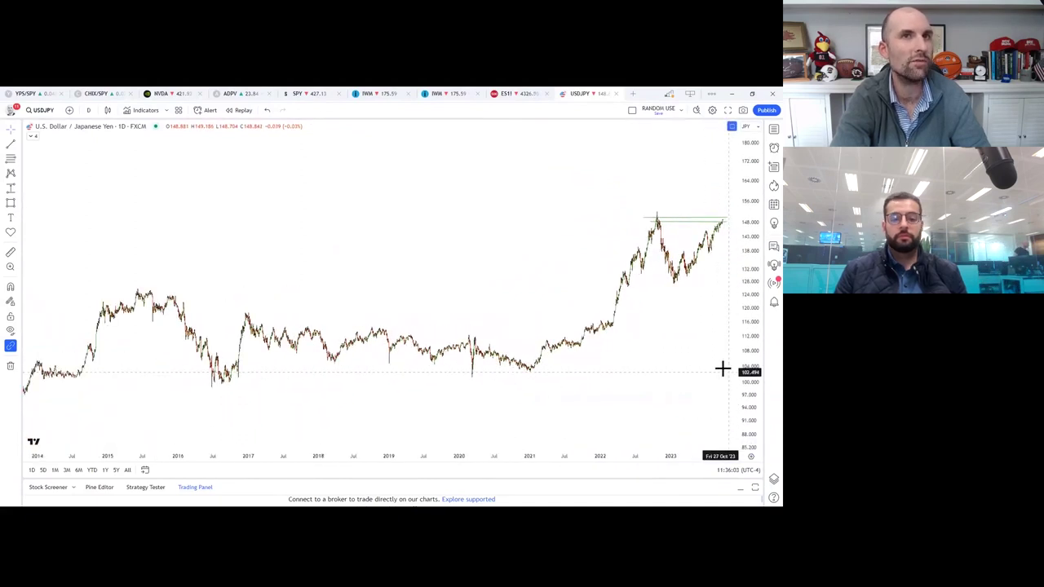
scroll(693, 371, up, 5)
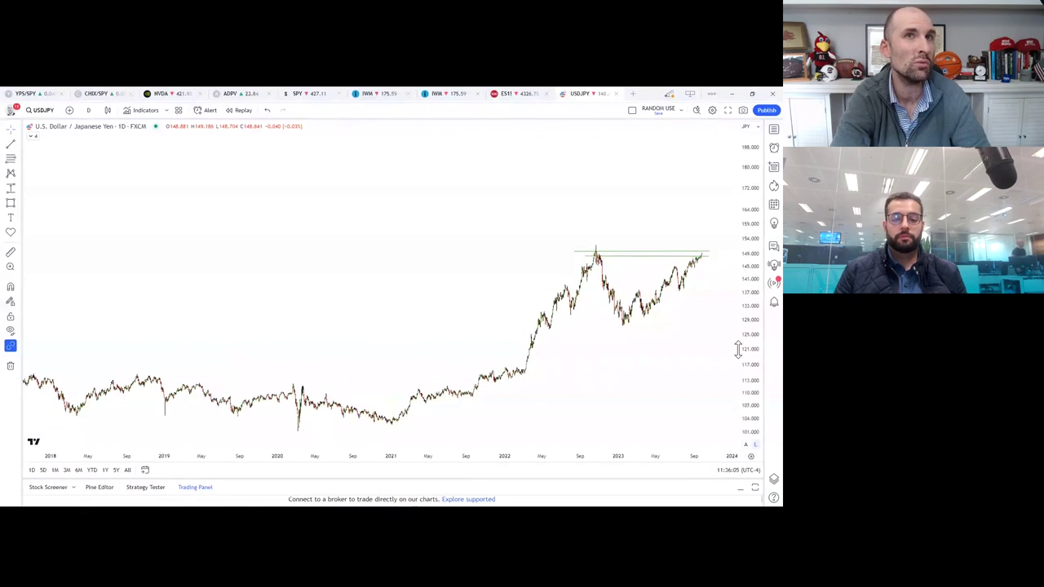
drag(699, 342, 709, 307)
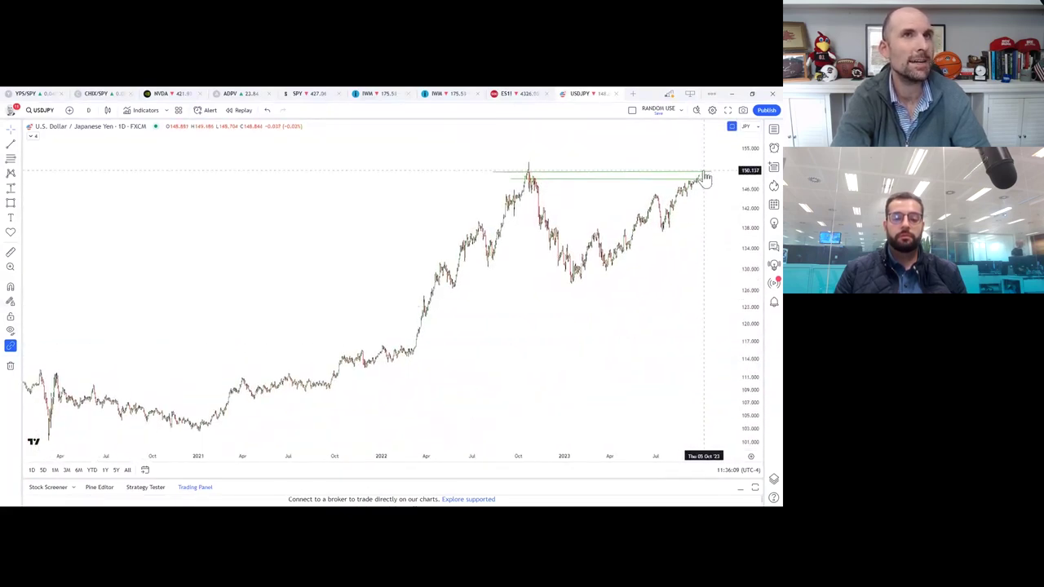
drag(706, 179, 668, 257)
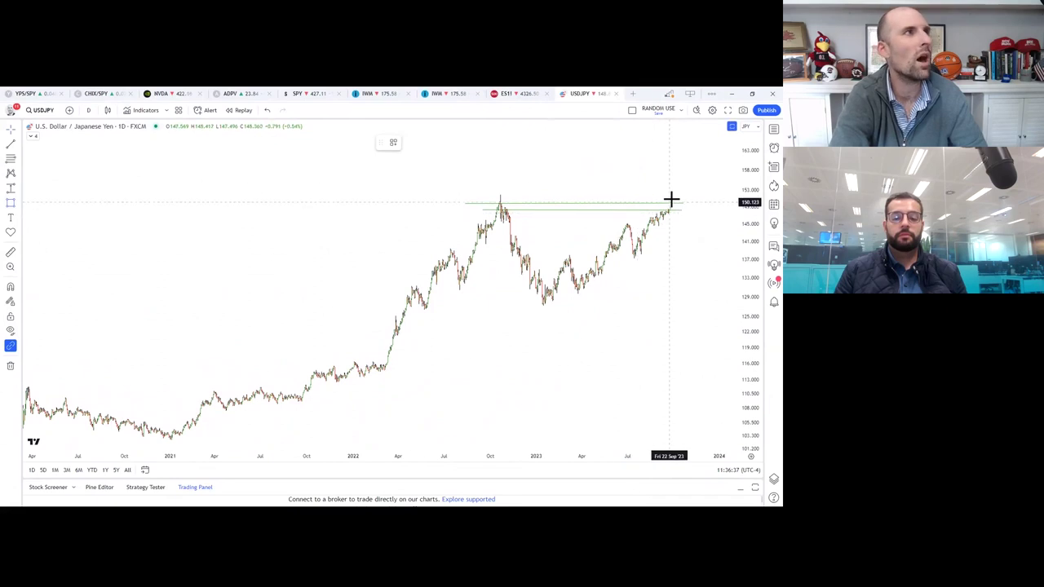
drag(663, 218, 708, 226)
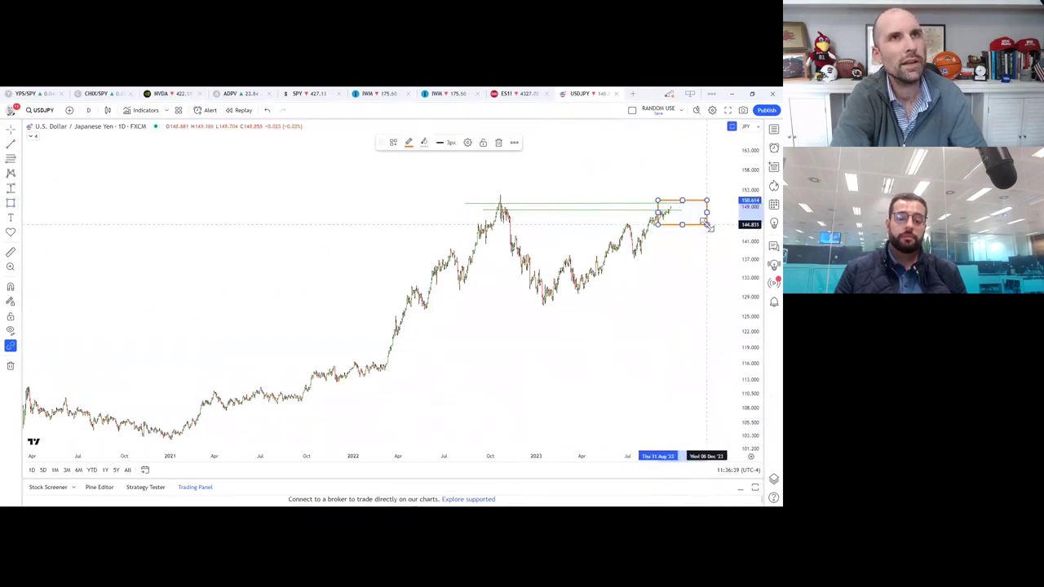
Draw a projection line rising from inside the target box toward about 158
click(15, 144)
click(696, 211)
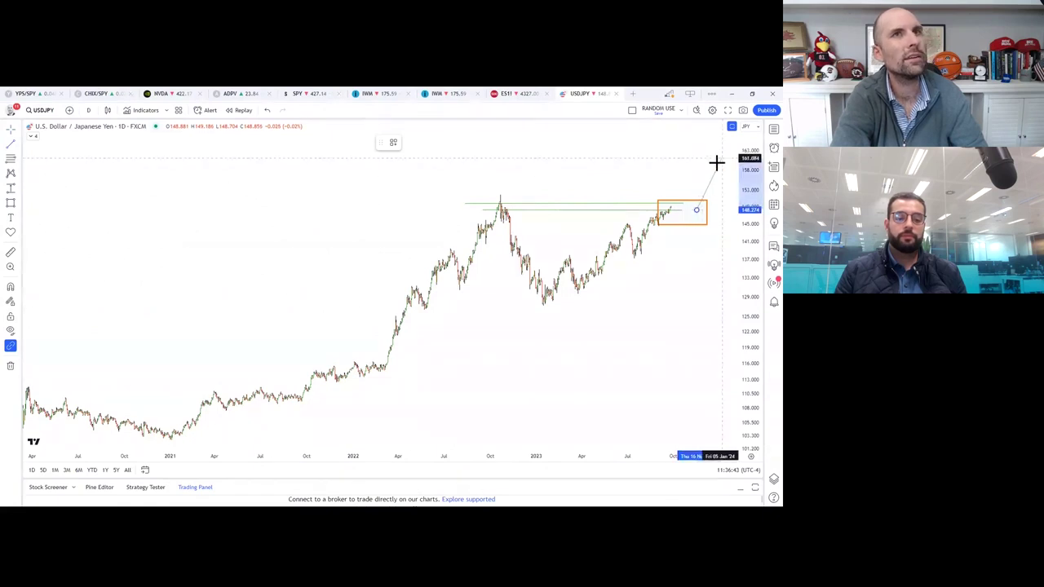
click(716, 163)
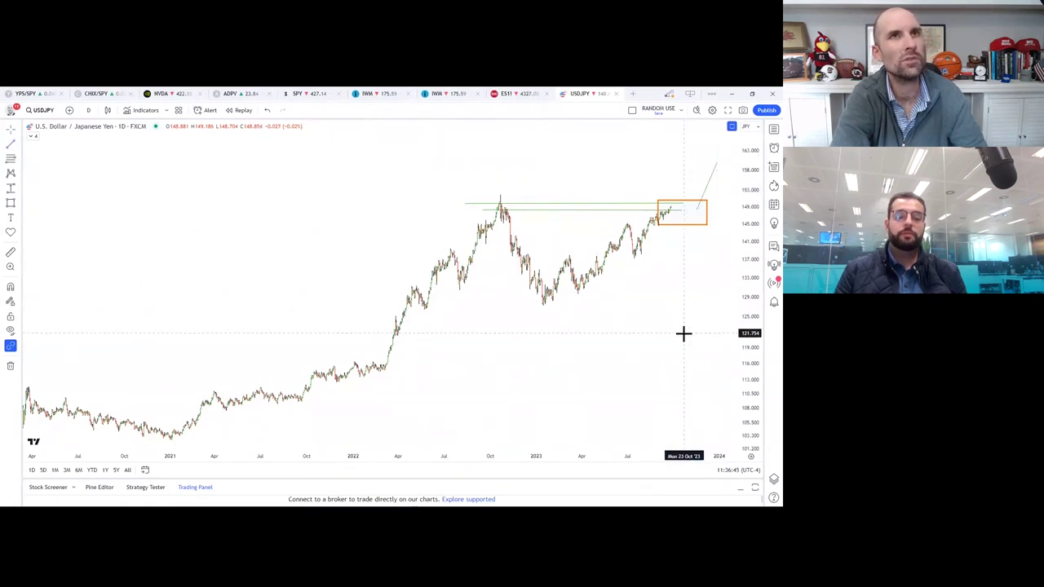